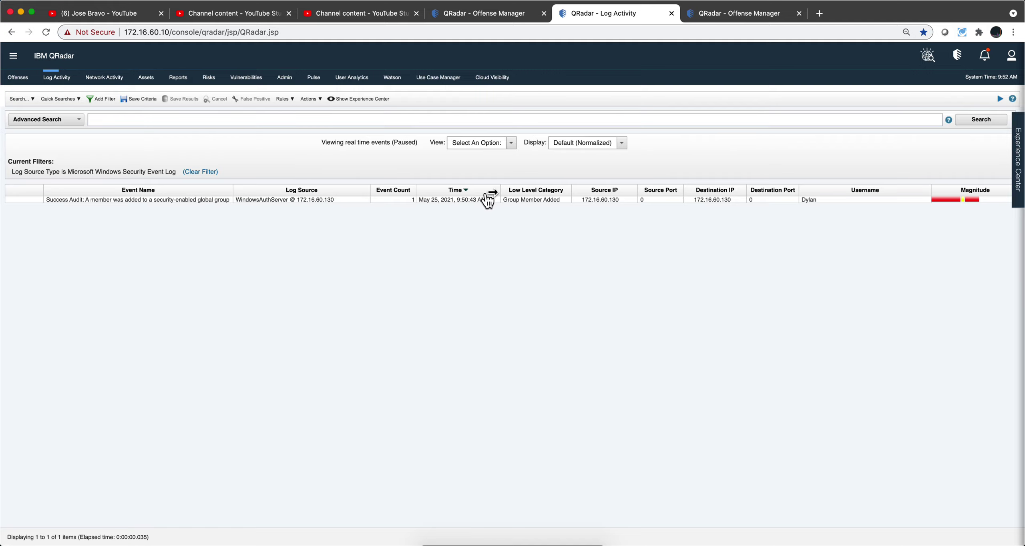
Open the Event ID 4728 group-member-added event and review its payload and matched custom rules
double_click(465, 199)
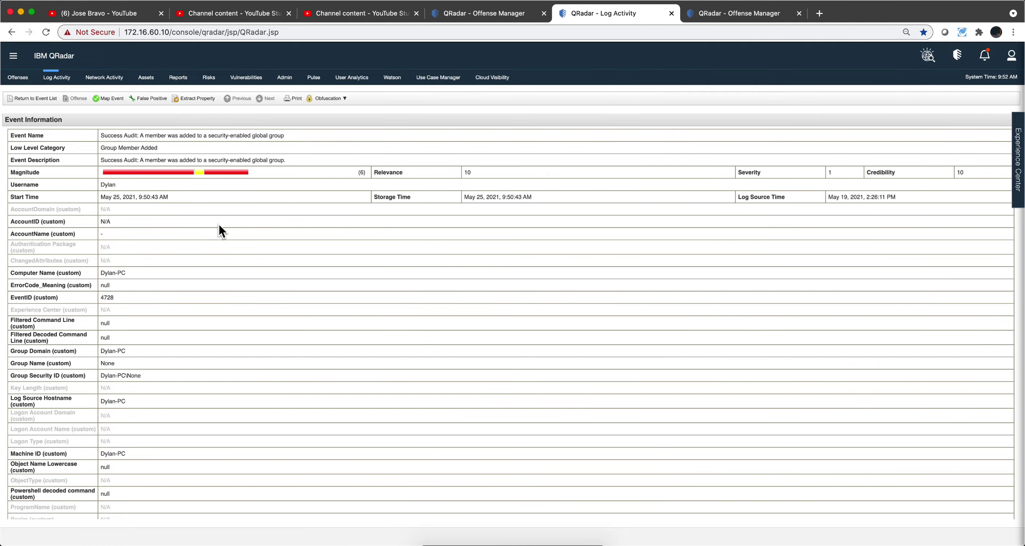
scroll(219, 223, down, 15)
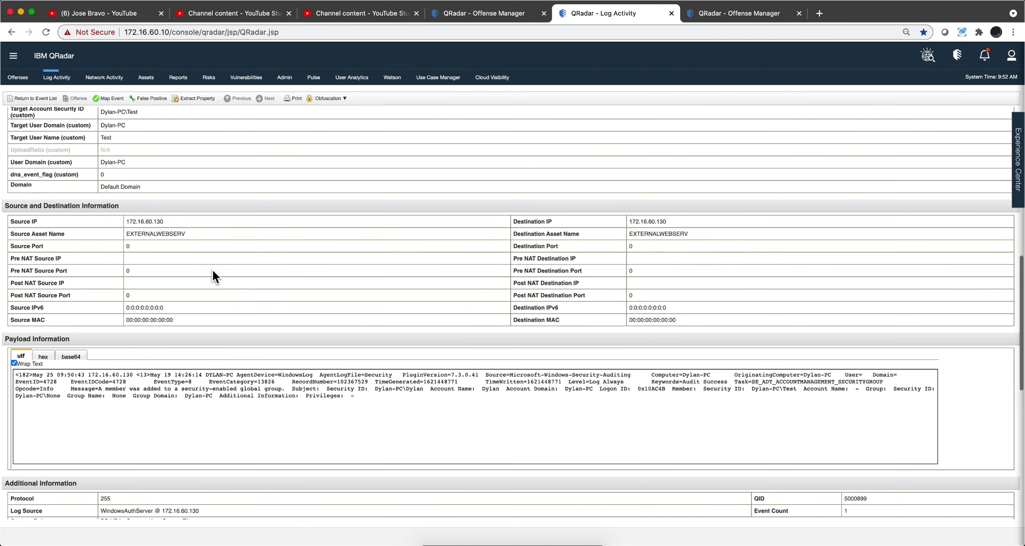
scroll(212, 269, down, 2)
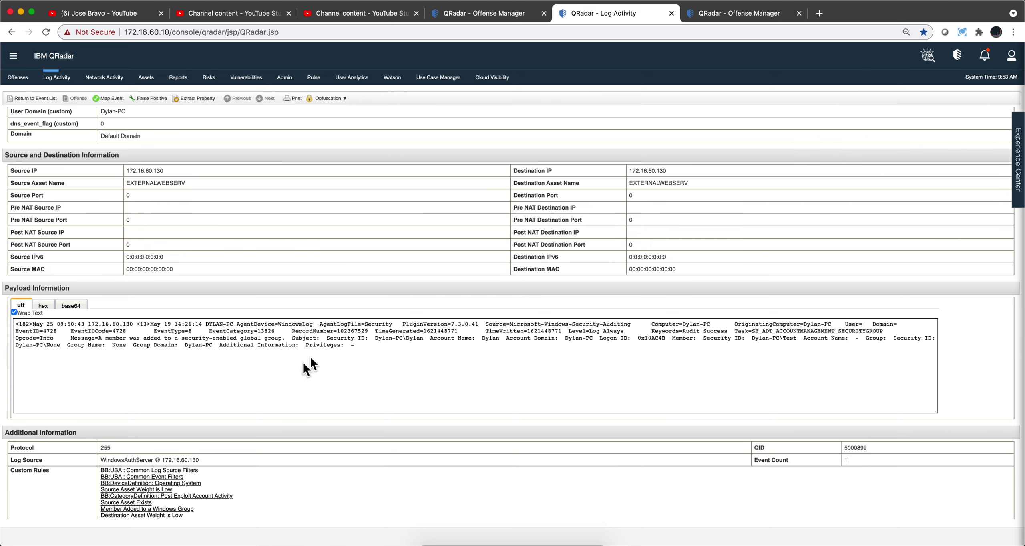
scroll(329, 327, up, 20)
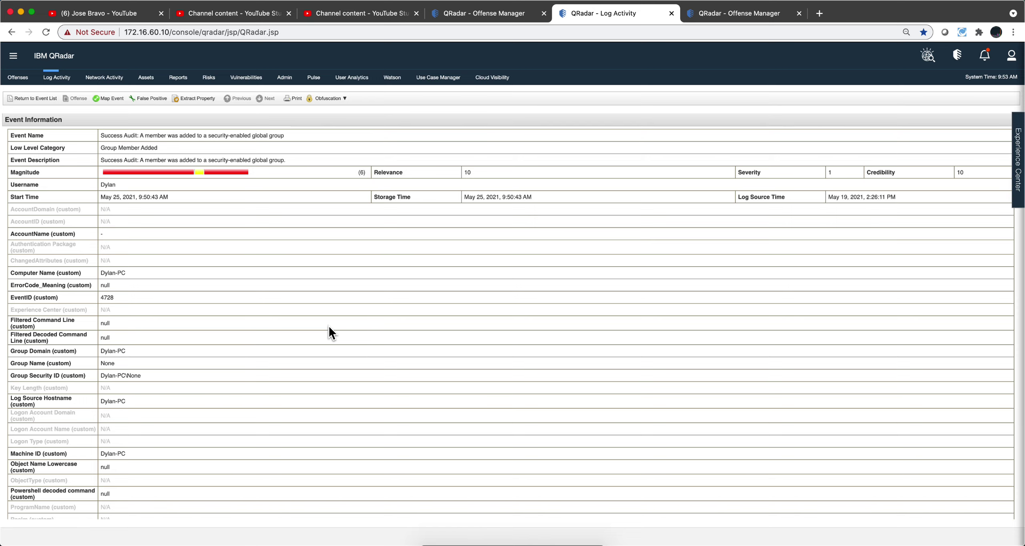
From the Admin settings, review the defined networks in Network Hierarchy, then close it
click(725, 13)
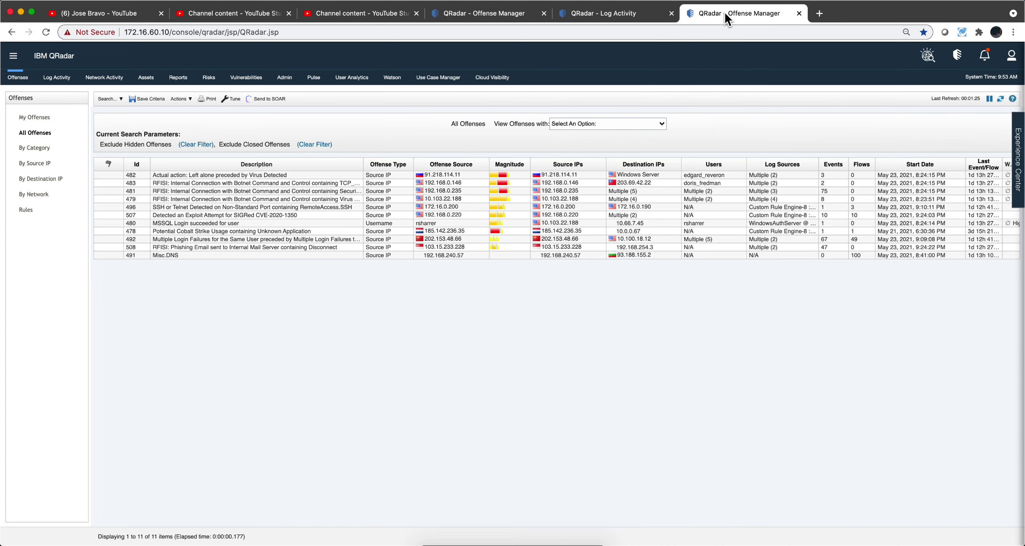
click(287, 82)
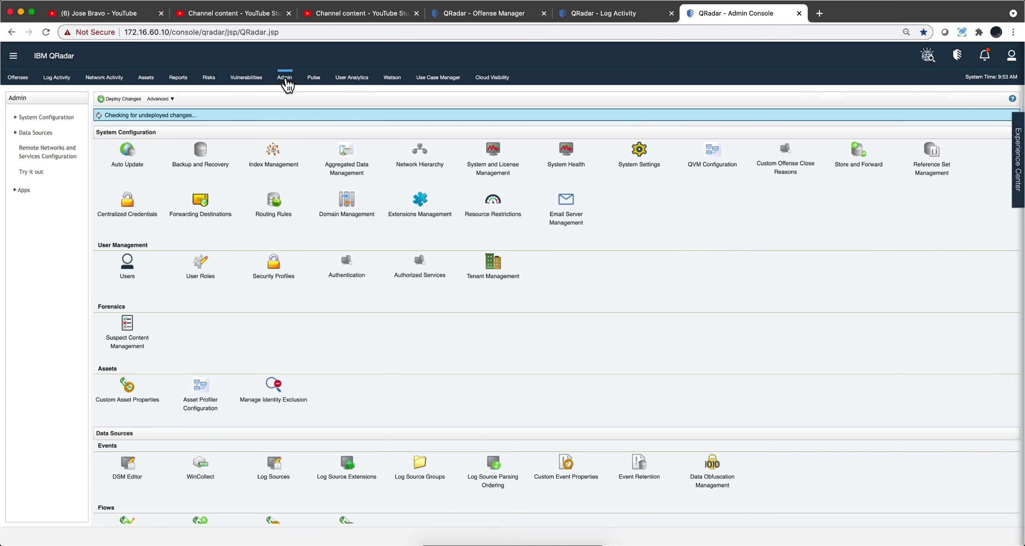
click(423, 170)
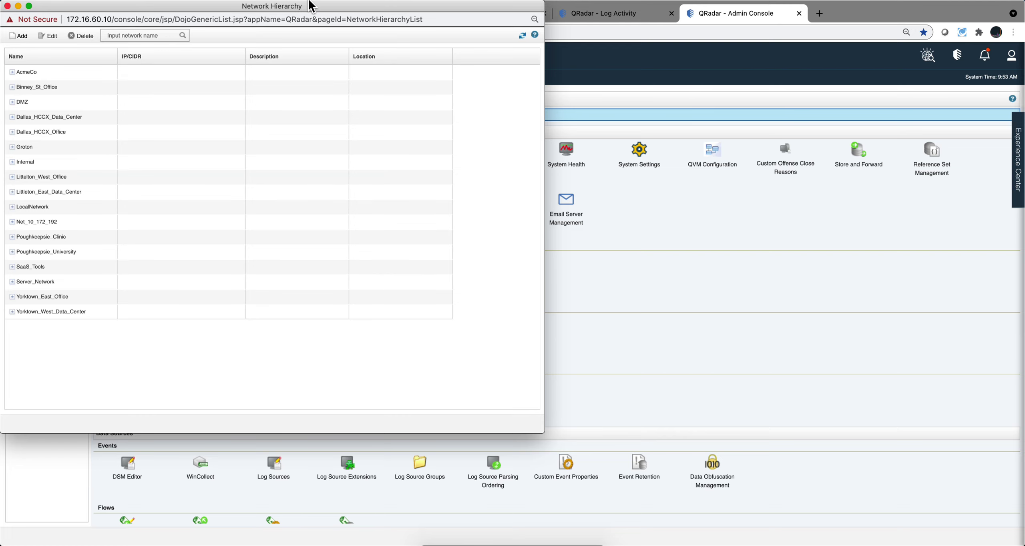
drag(310, 5, 516, 92)
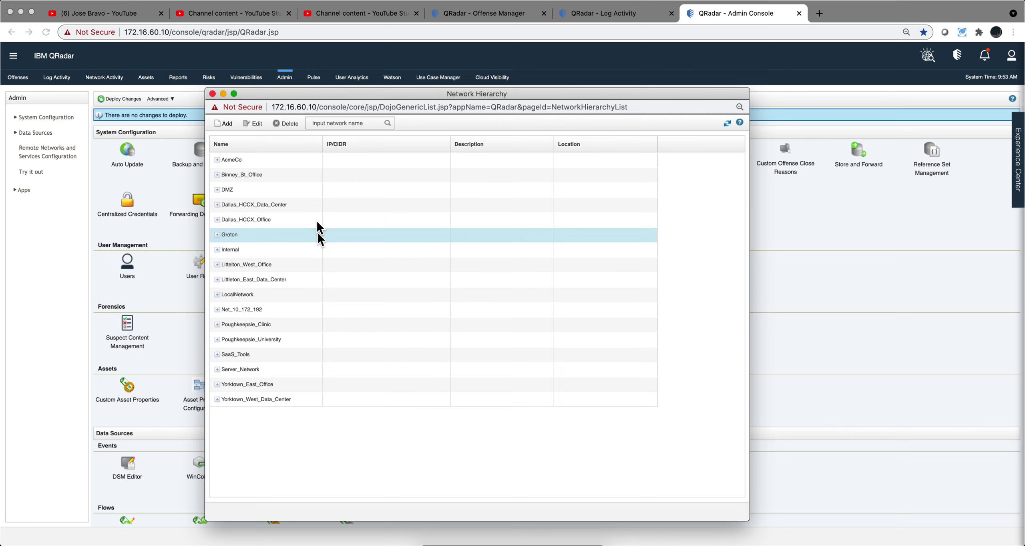
click(212, 94)
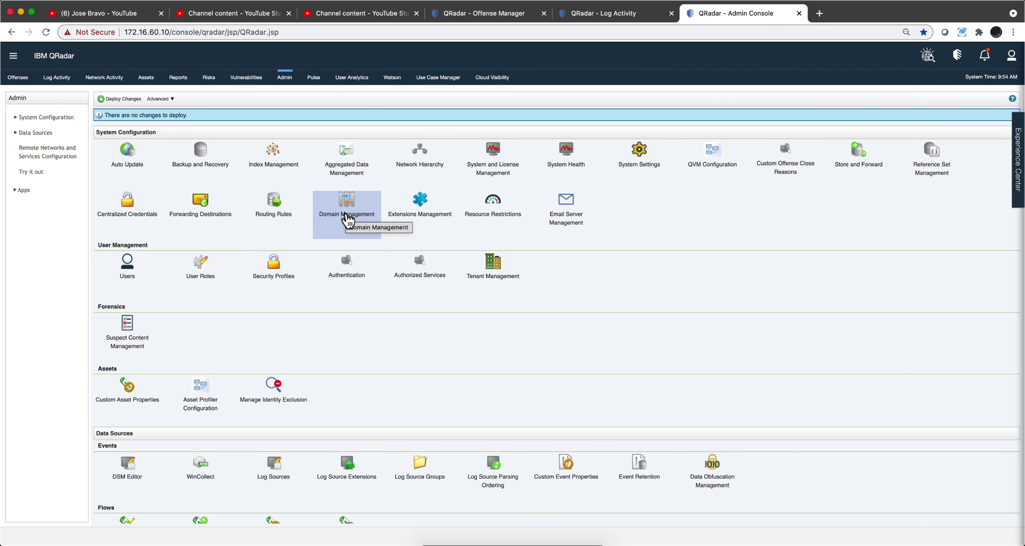
Filter rule tests for 'contex' and add 'when the event context is this context' to the rule
click(493, 23)
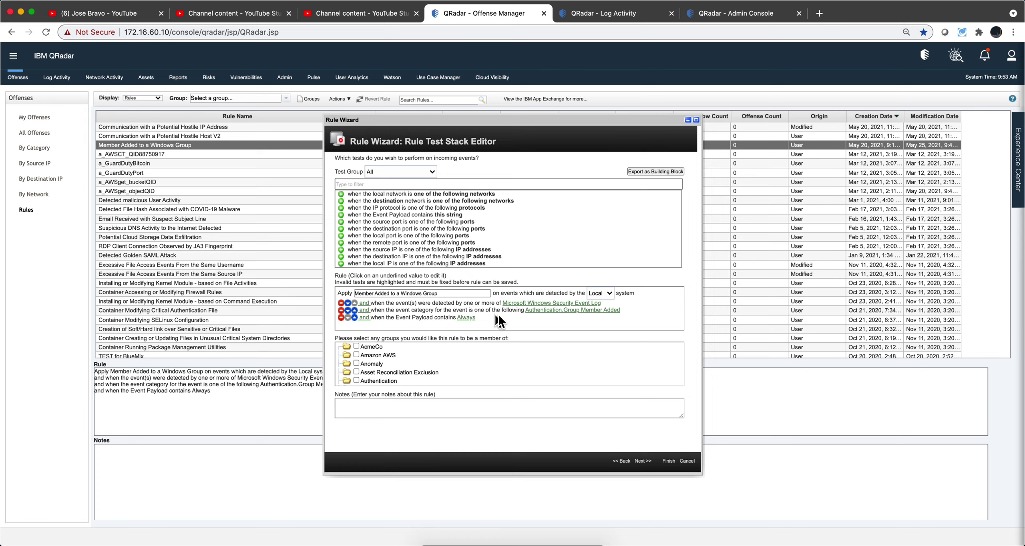
click(383, 183)
text(contex)
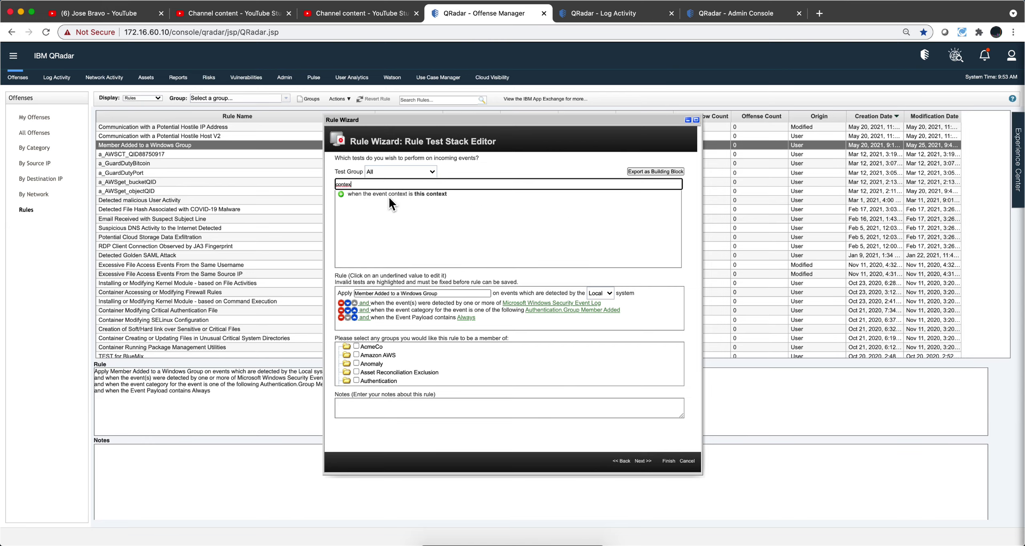
click(341, 194)
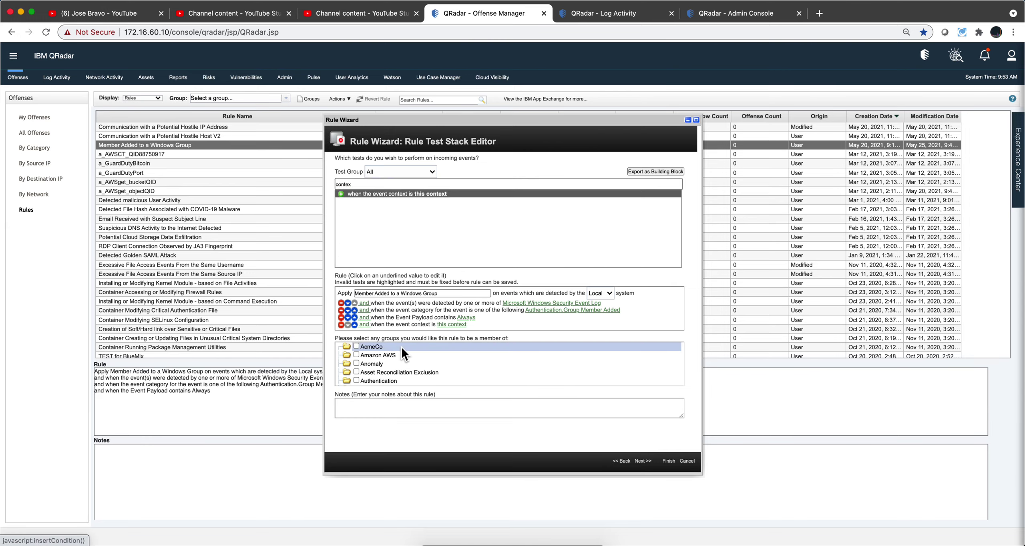
Set the event context test's required context to Local to Local
click(451, 324)
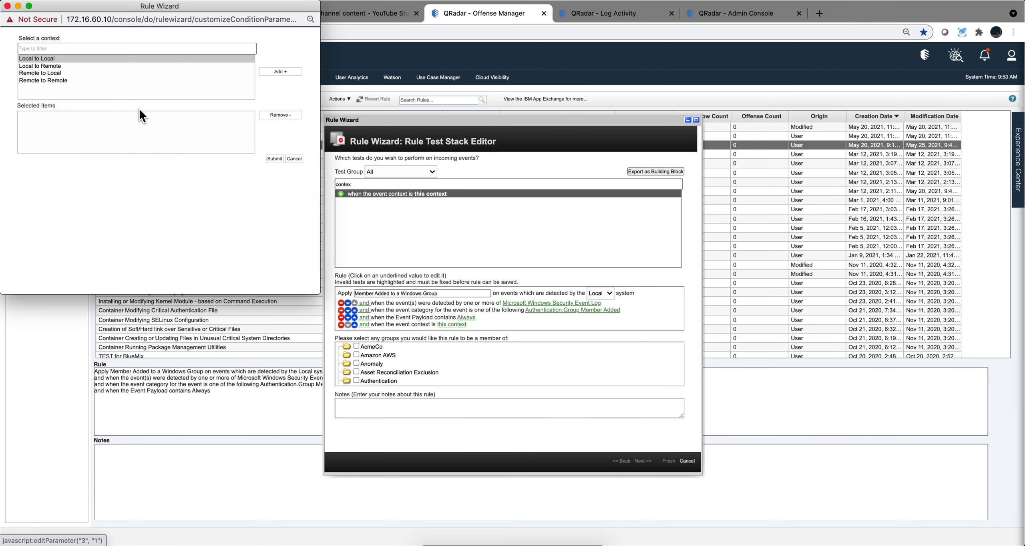
drag(155, 12, 583, 168)
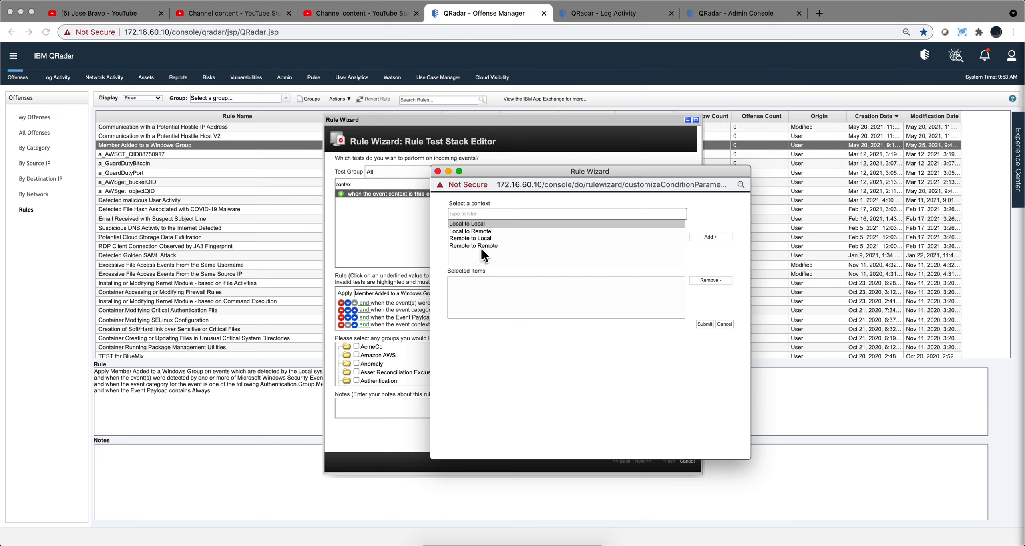
click(480, 225)
click(715, 238)
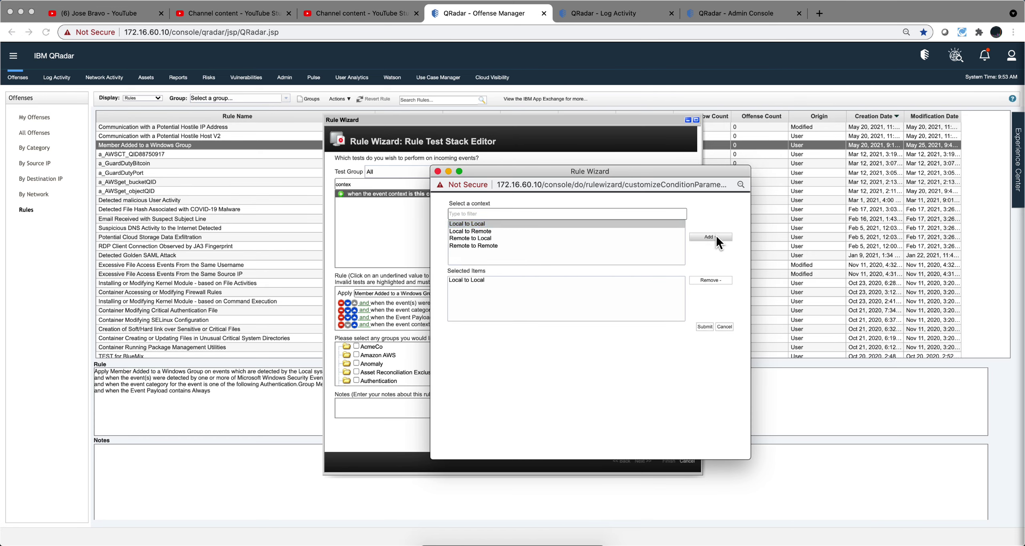
click(705, 326)
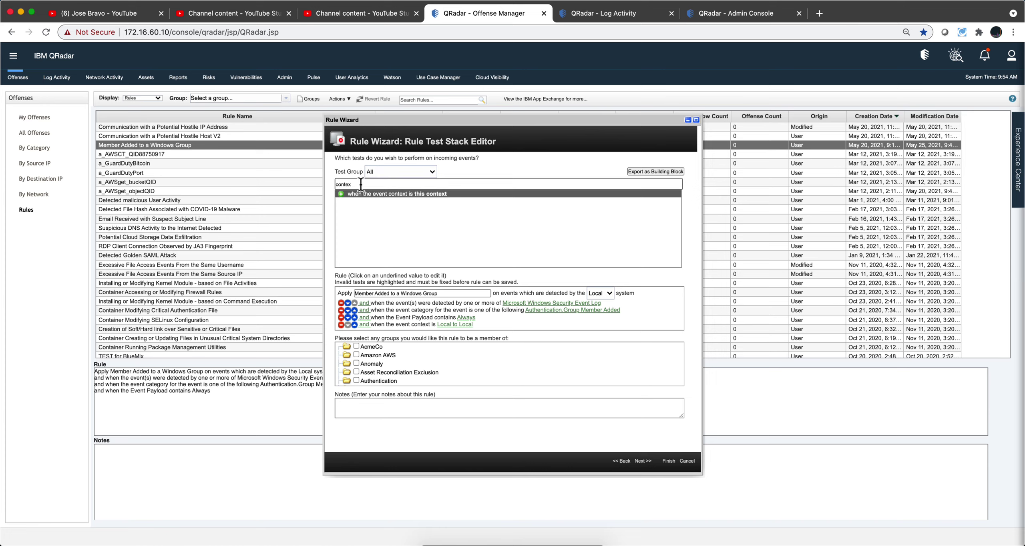
Filter tests for 'event match', add the AQL filter query test, then remove it again
drag(361, 184, 328, 185)
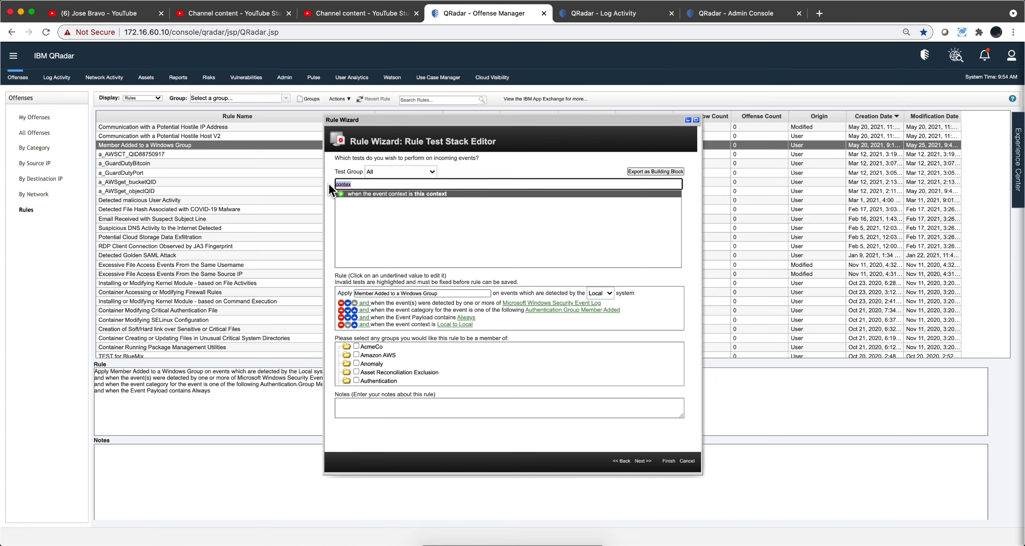
text(event)
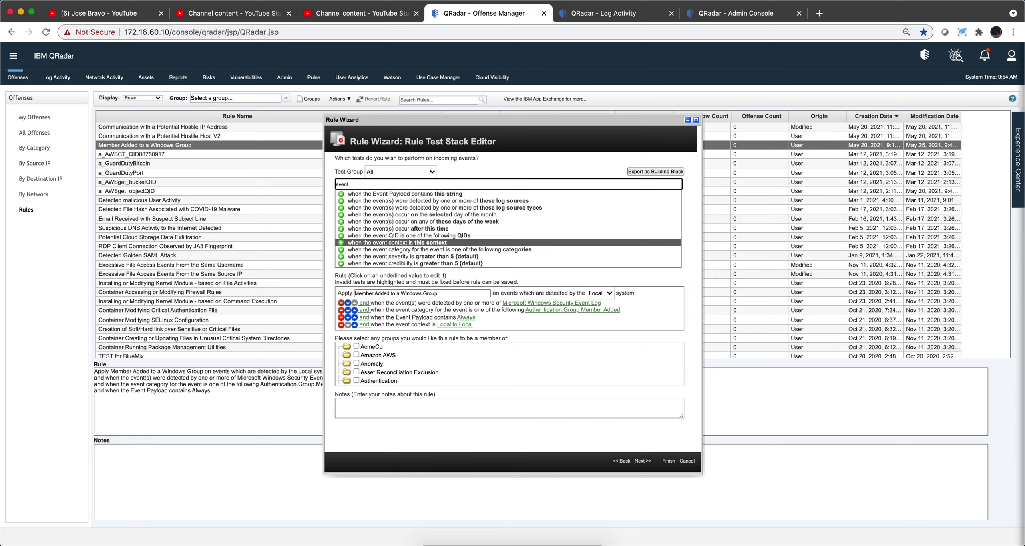
text( match)
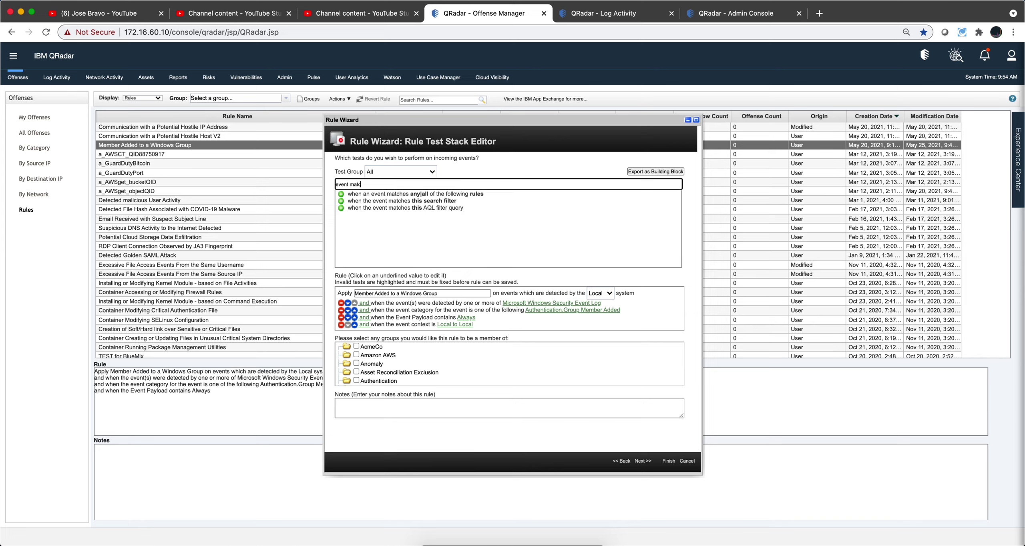
click(340, 208)
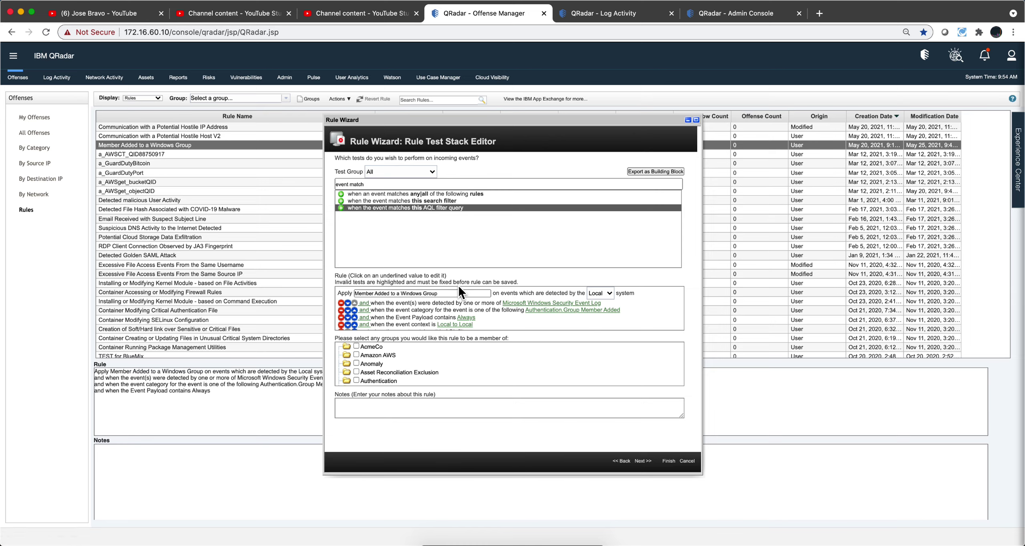
scroll(457, 296, down, 1)
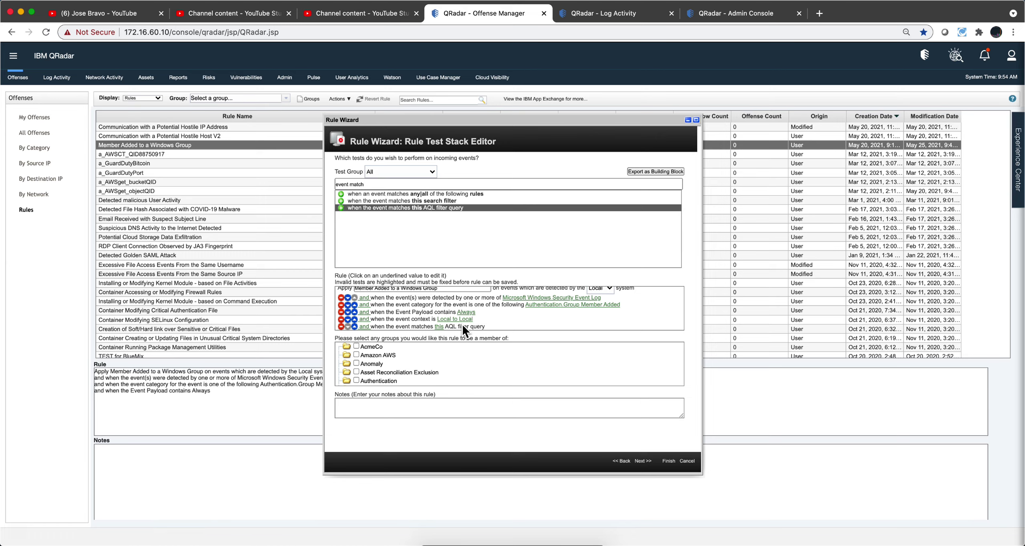
click(340, 326)
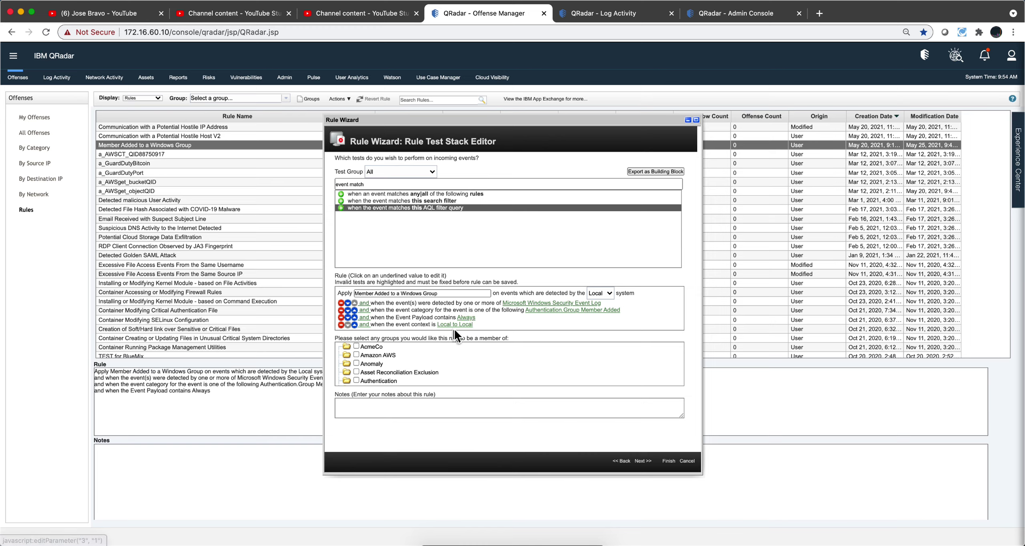
Finish the rule and scroll the event details down to Source and Destination Information
click(668, 461)
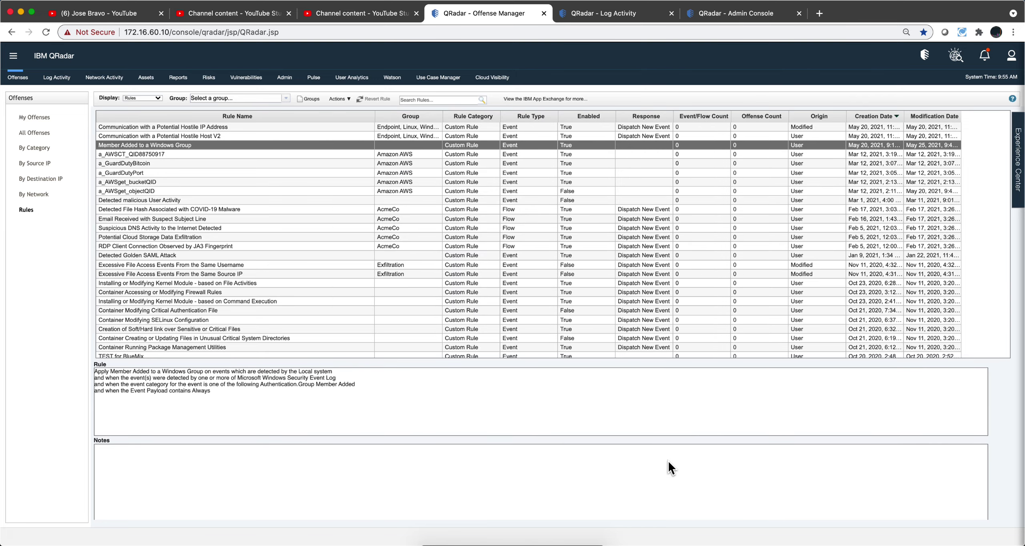
click(616, 16)
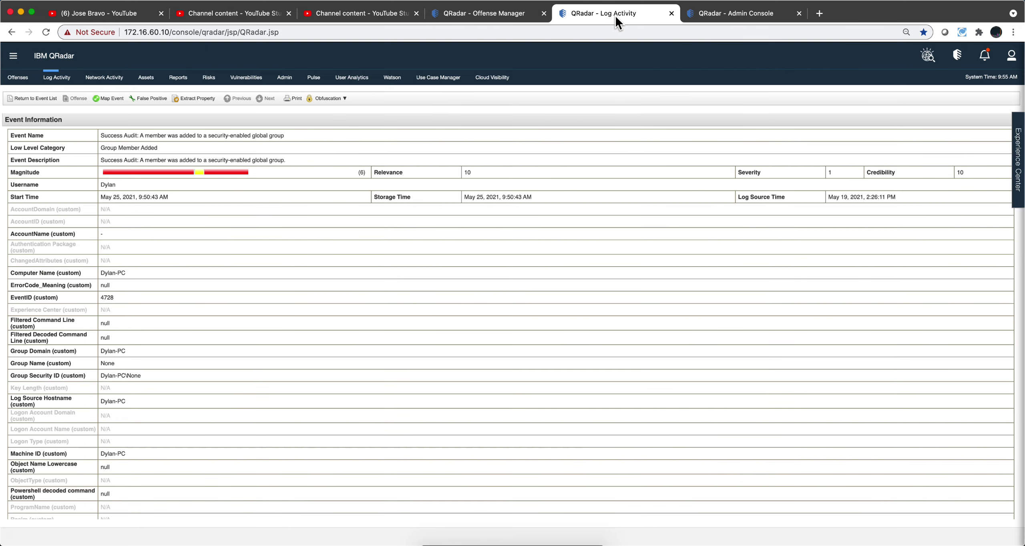
scroll(252, 277, down, 5)
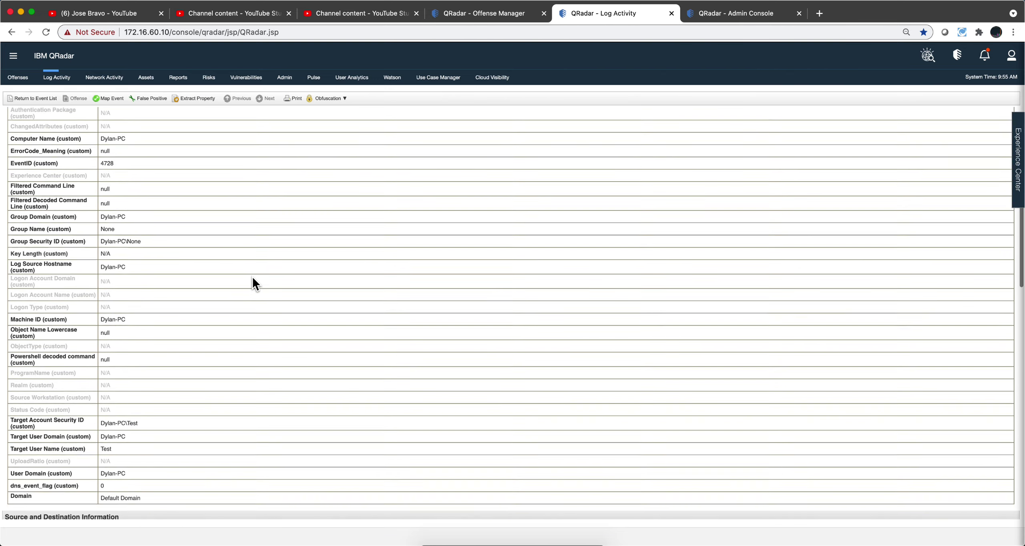
scroll(253, 276, down, 5)
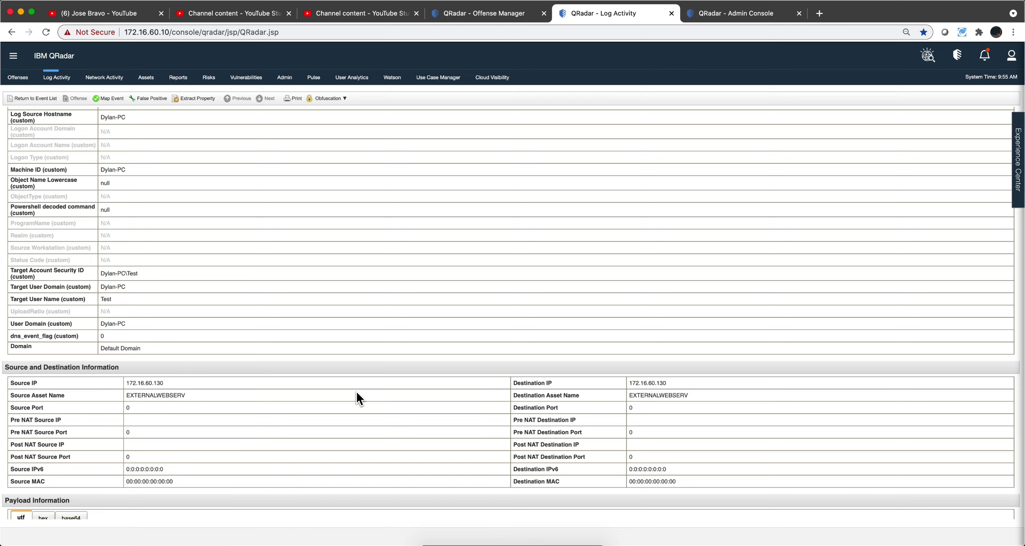
scroll(356, 392, up, 5)
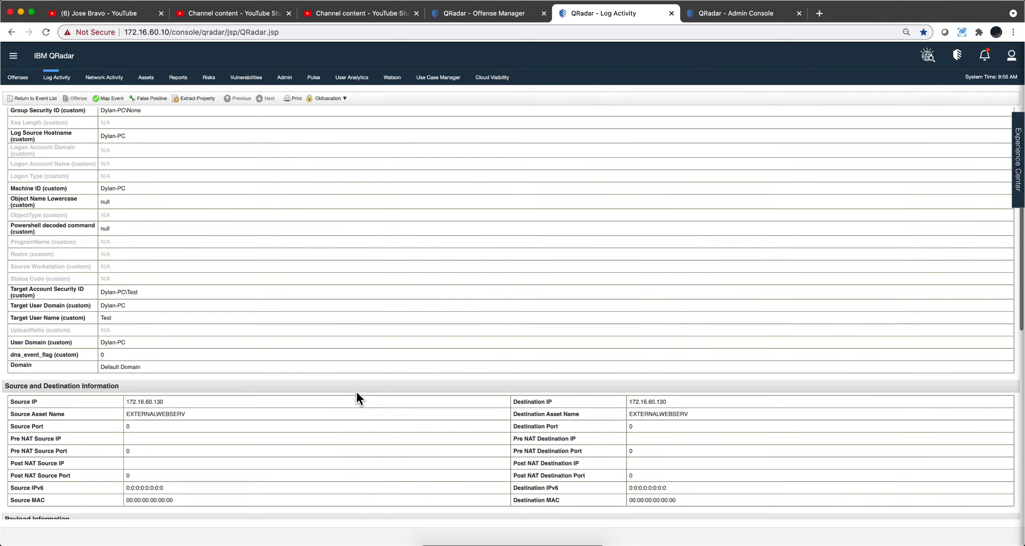
scroll(356, 391, down, 3)
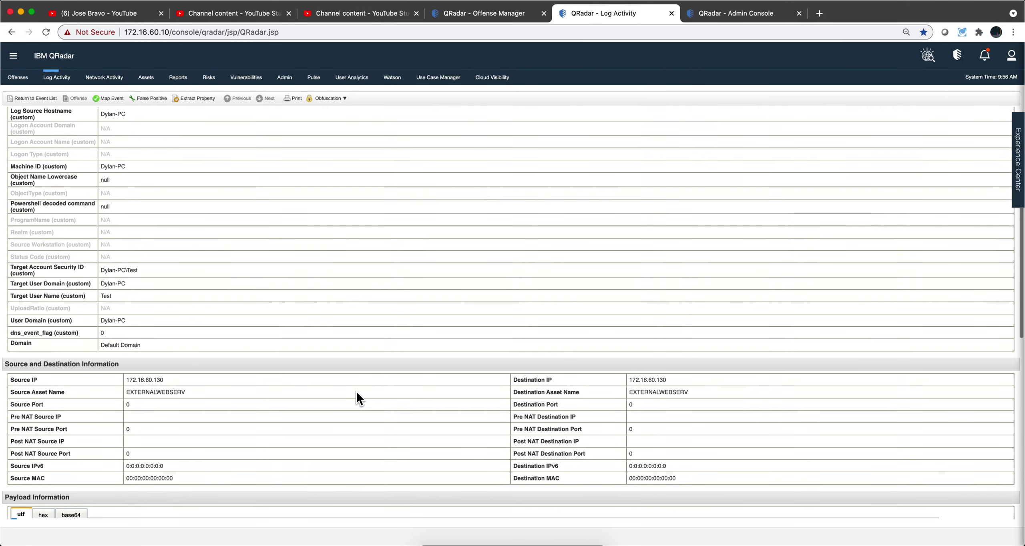
scroll(358, 394, down, 1)
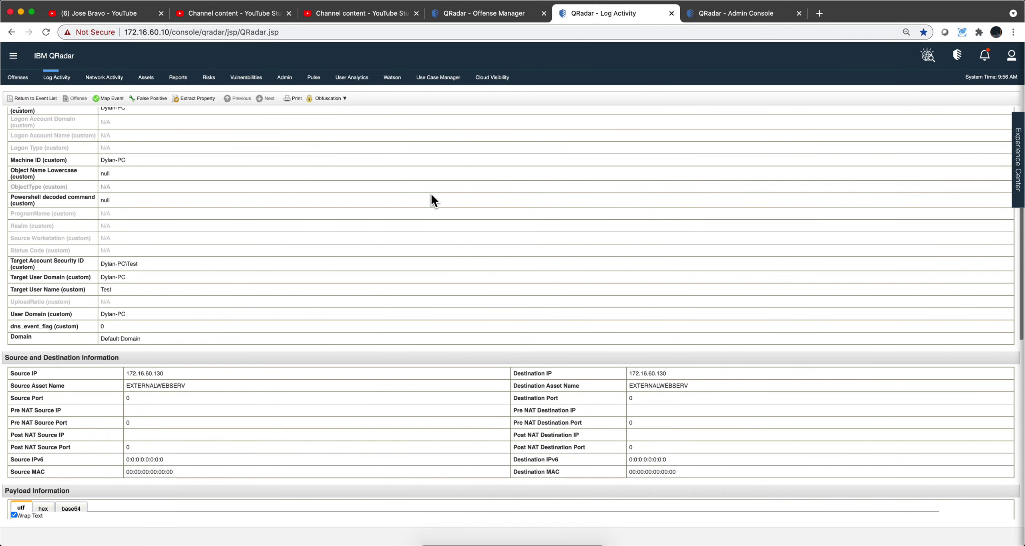
scroll(431, 193, up, 5)
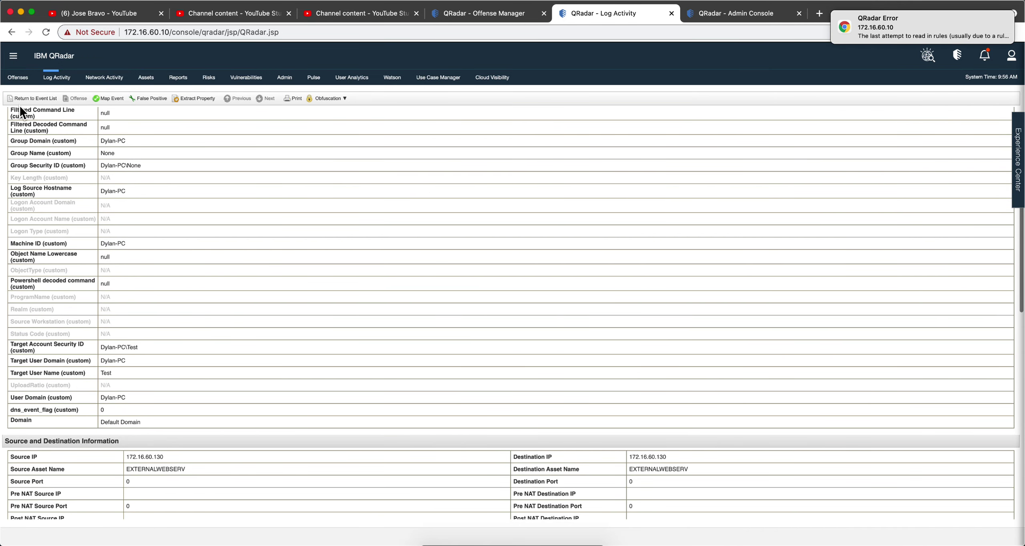
Return to the event list and set the view to Real Time (streaming)
click(28, 97)
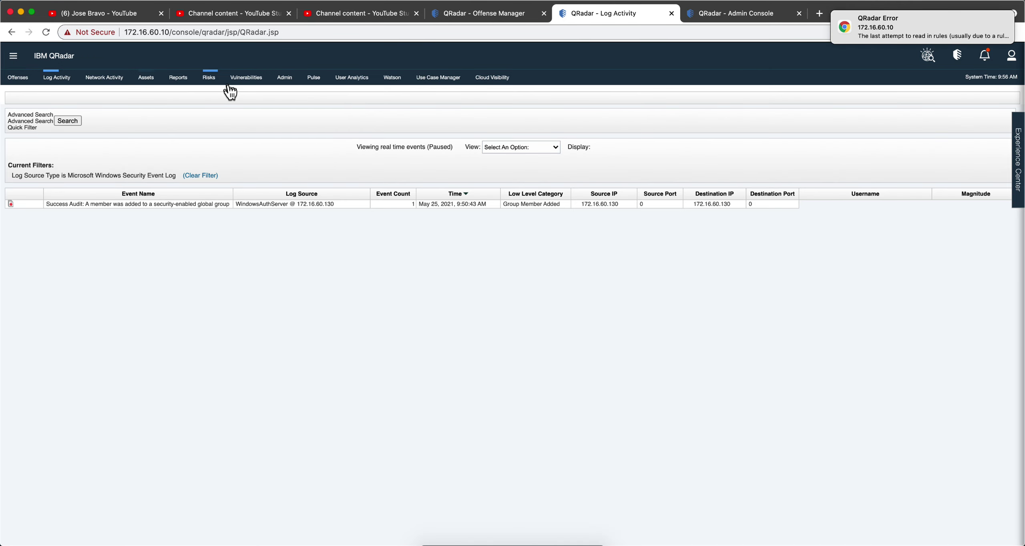
mouse_move(867, 27)
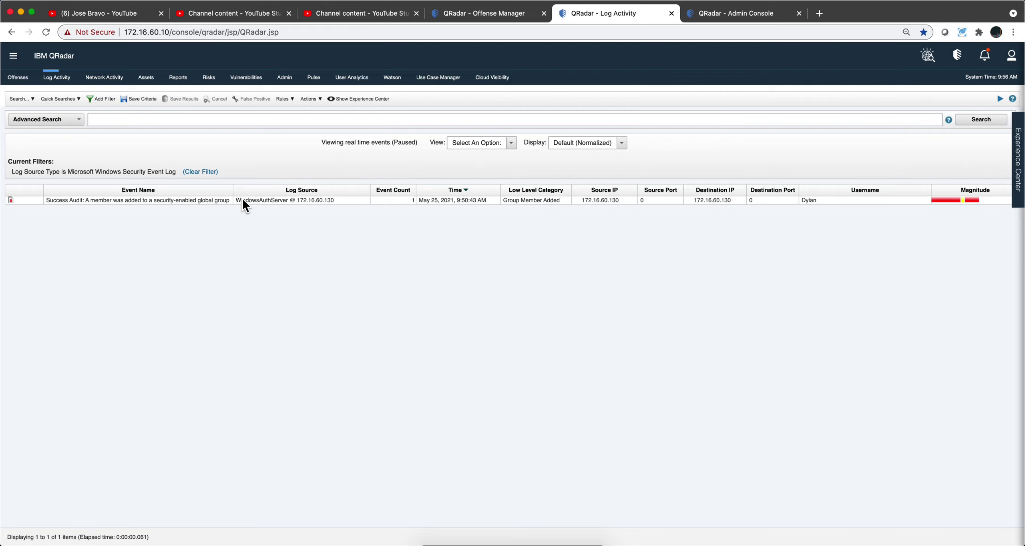
mouse_move(242, 198)
mouse_move(176, 201)
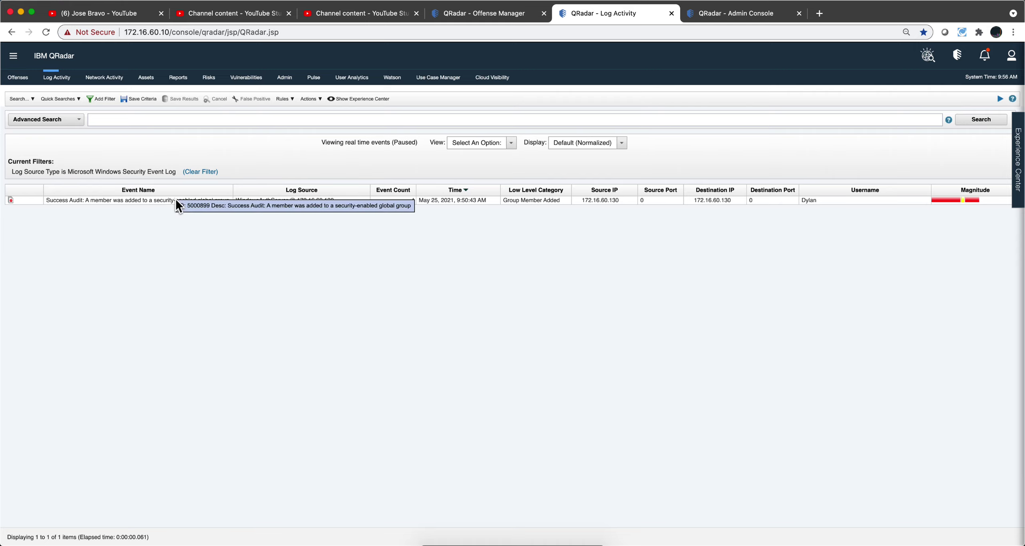
click(512, 144)
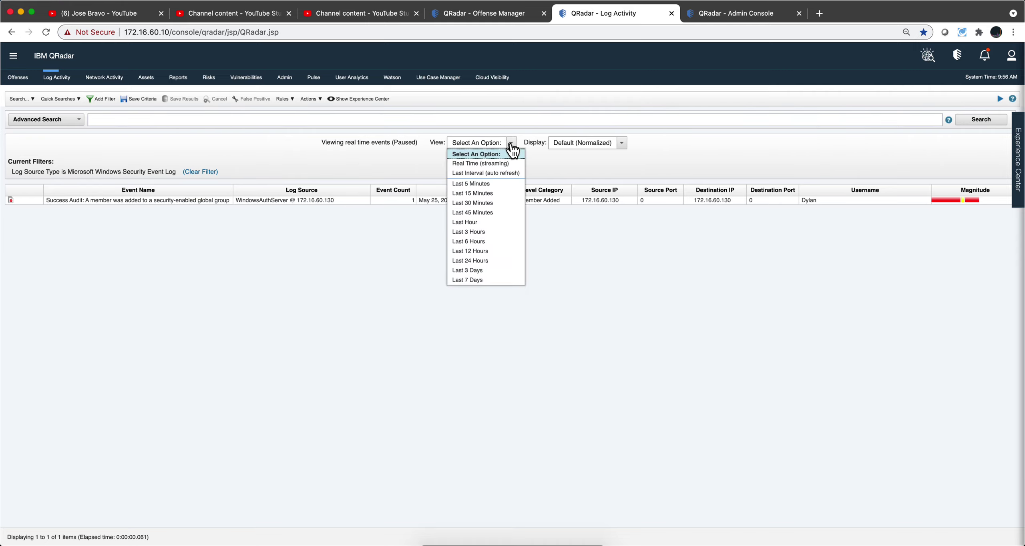
click(494, 164)
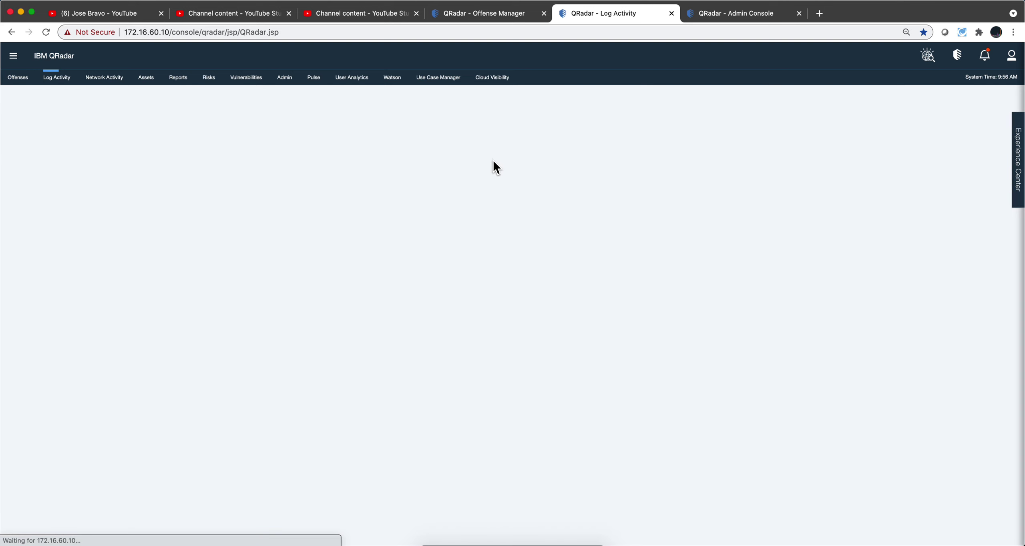
Rerun the previous logrun.pl command in Terminal to replay MemberAdded.log
click(488, 542)
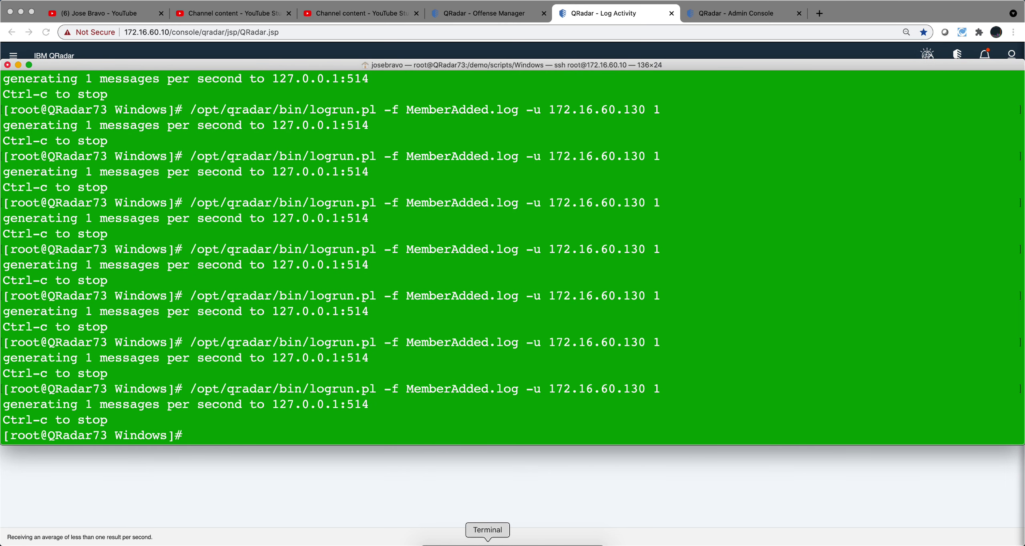
key(Up)
key(Return)
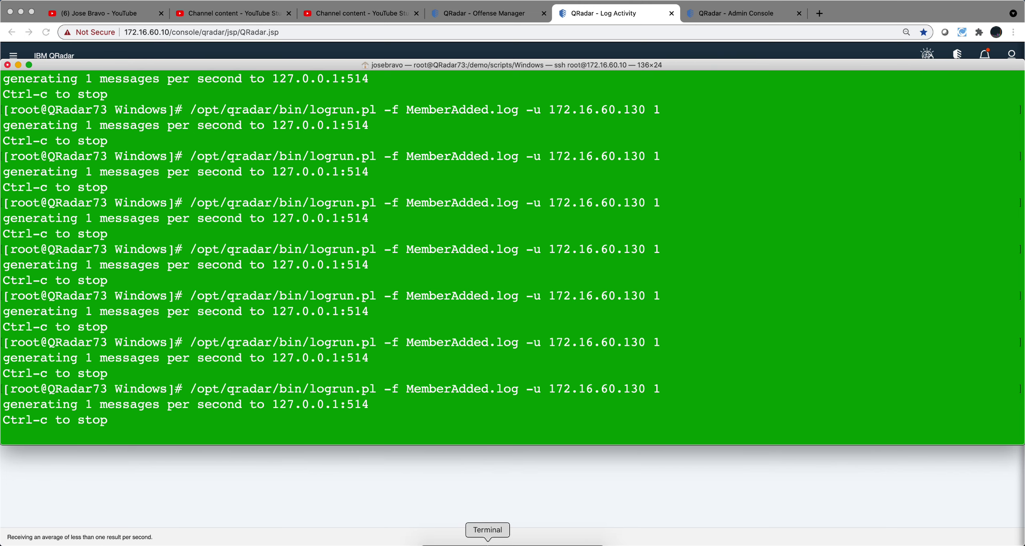
click(500, 479)
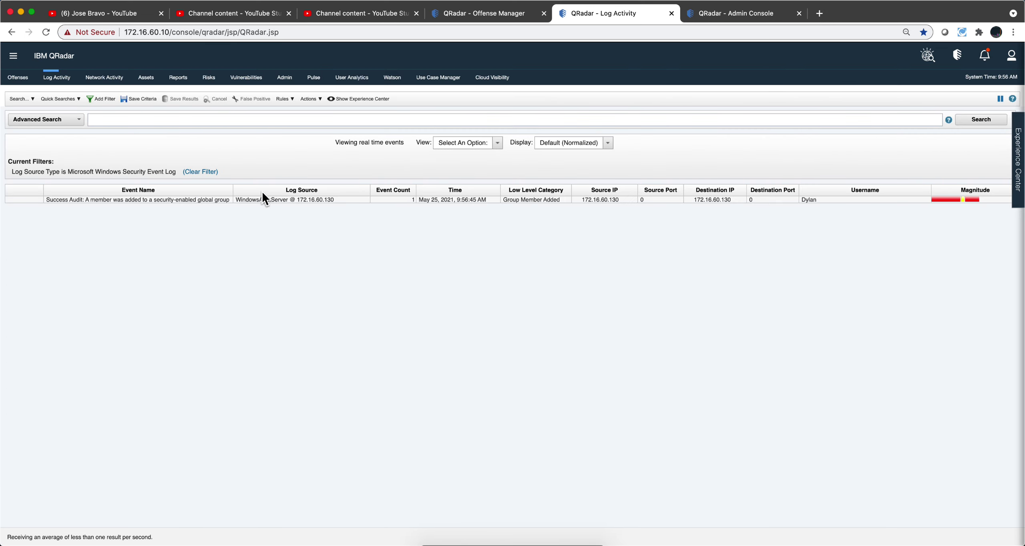
Pause streaming and confirm the new event matched Member Added to a Windows Group
double_click(218, 197)
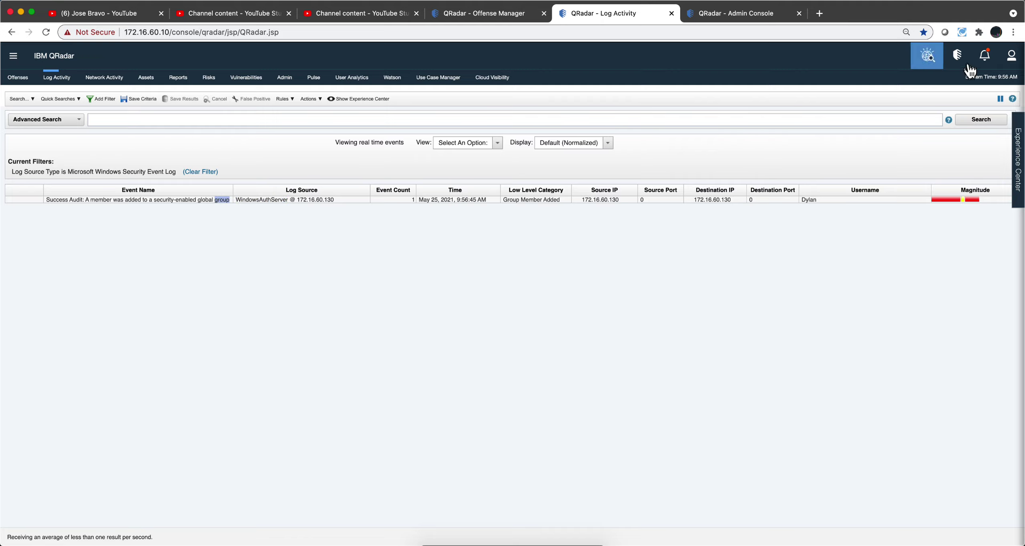
click(1001, 100)
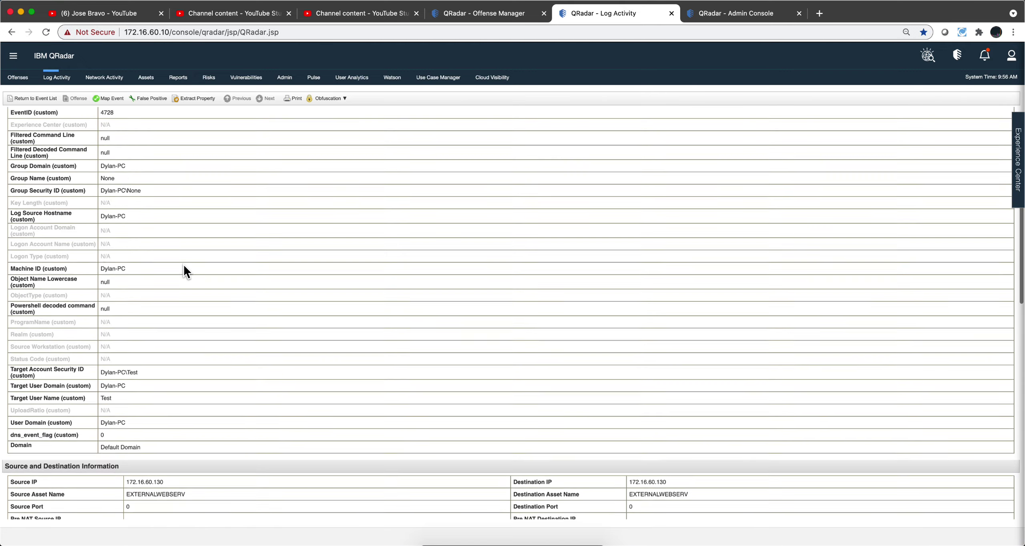
scroll(184, 265, down, 3)
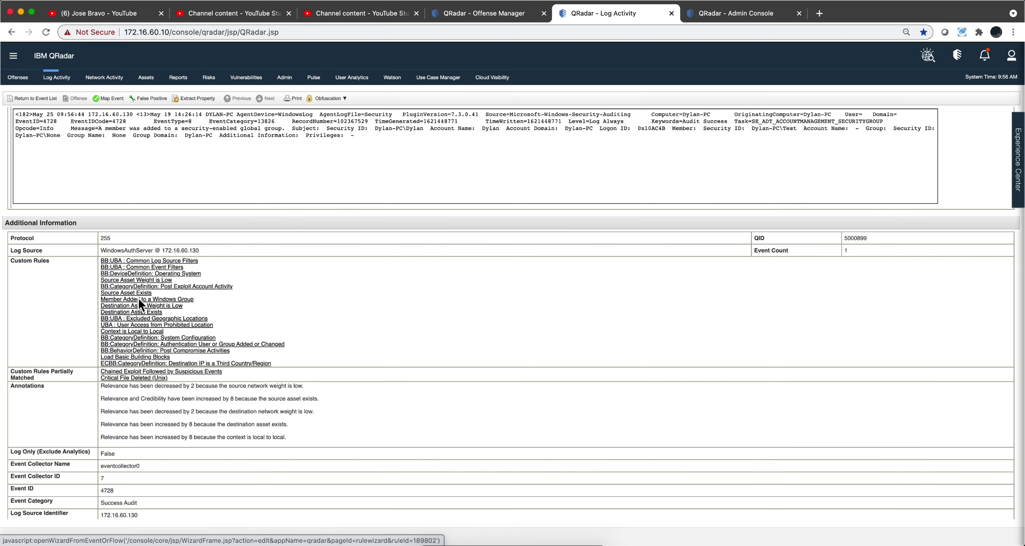
scroll(137, 298, up, 3)
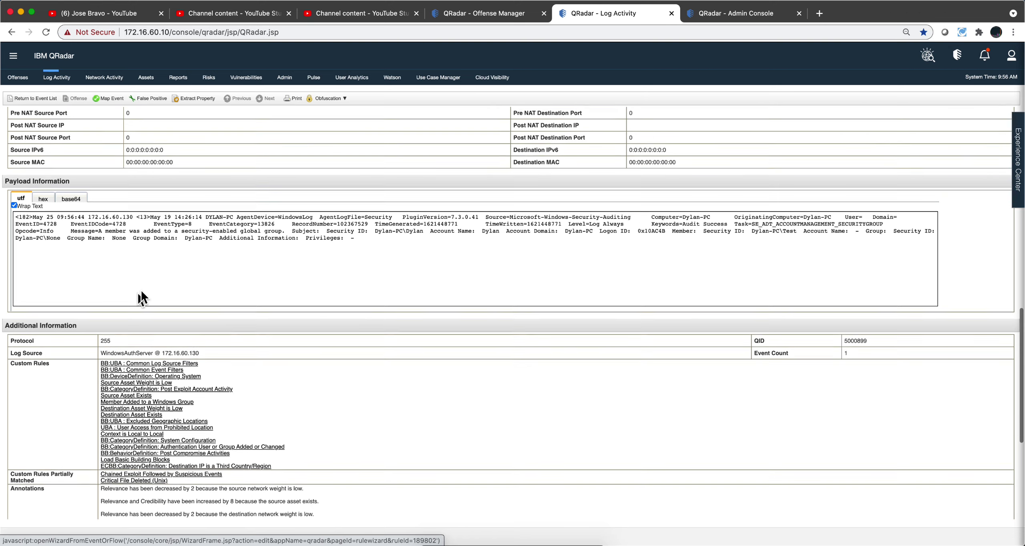
Refresh the All Offenses list showing 11 offenses and select offense 478
click(500, 13)
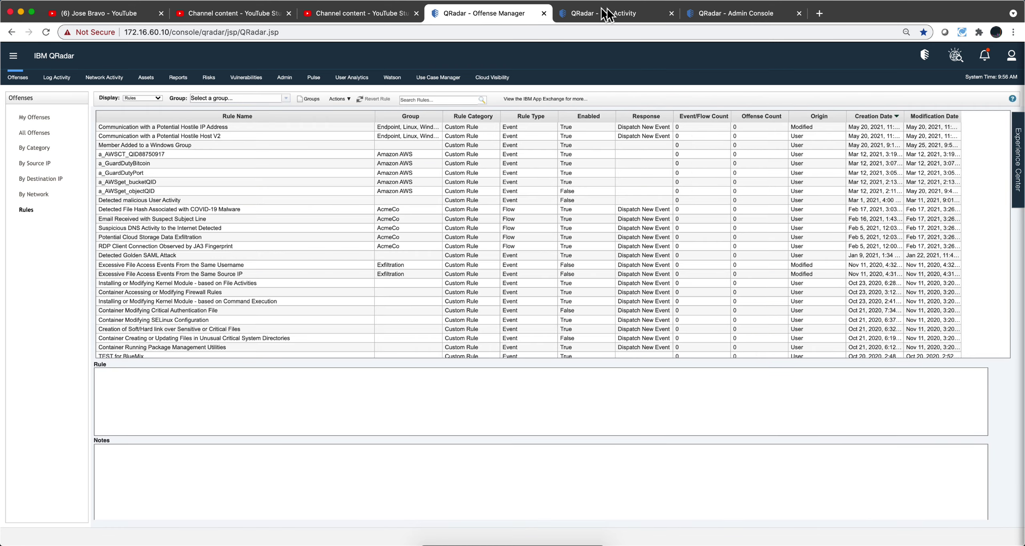
click(733, 19)
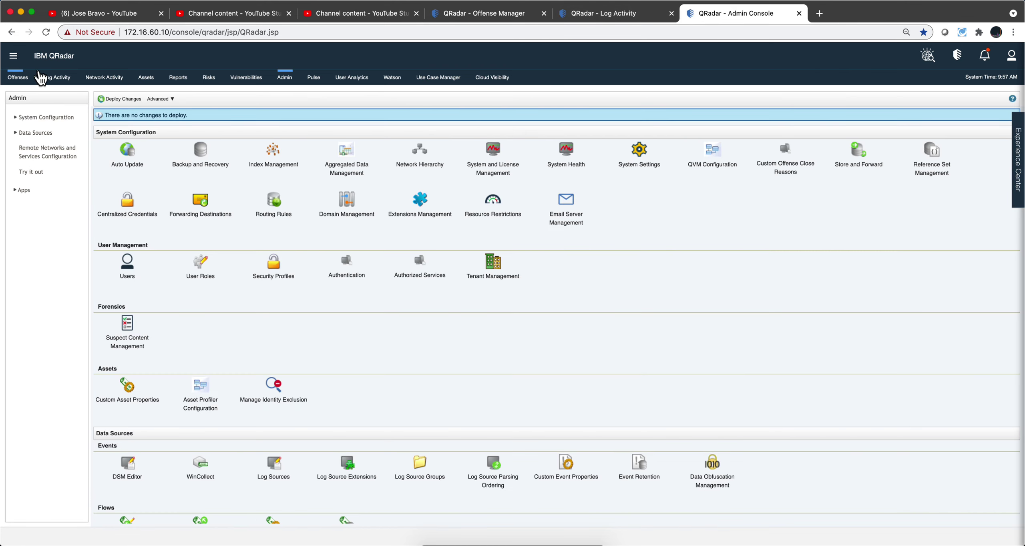
click(22, 79)
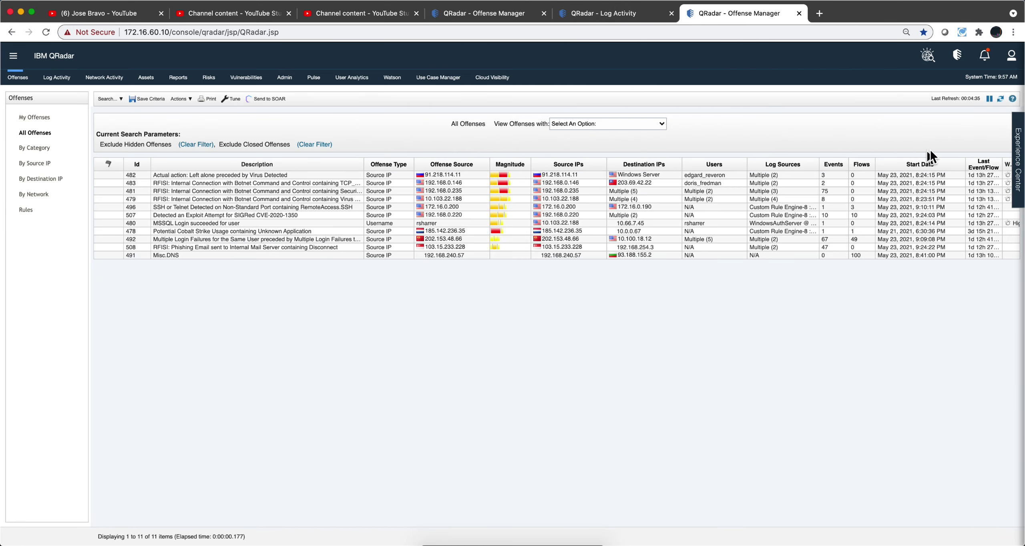
click(1000, 100)
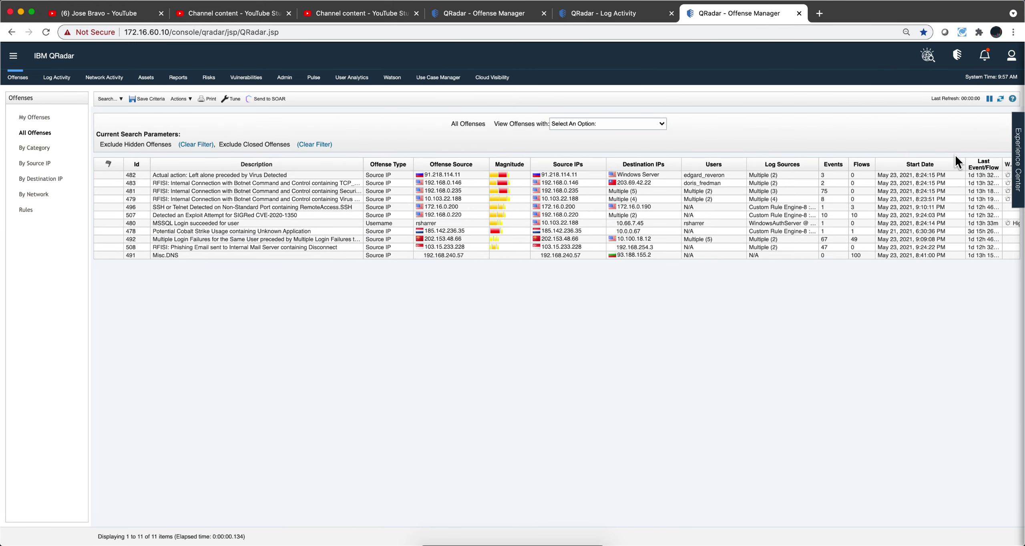
click(913, 232)
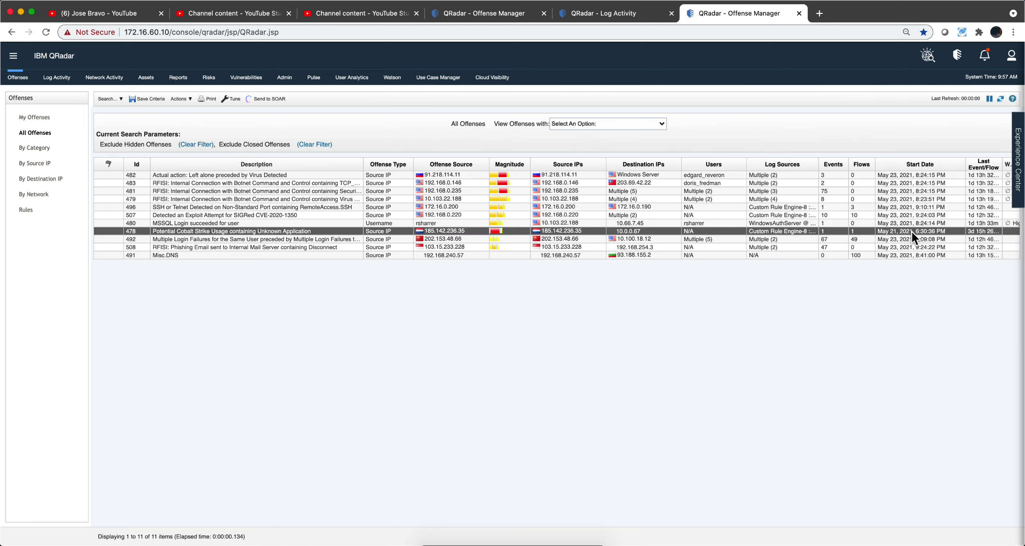